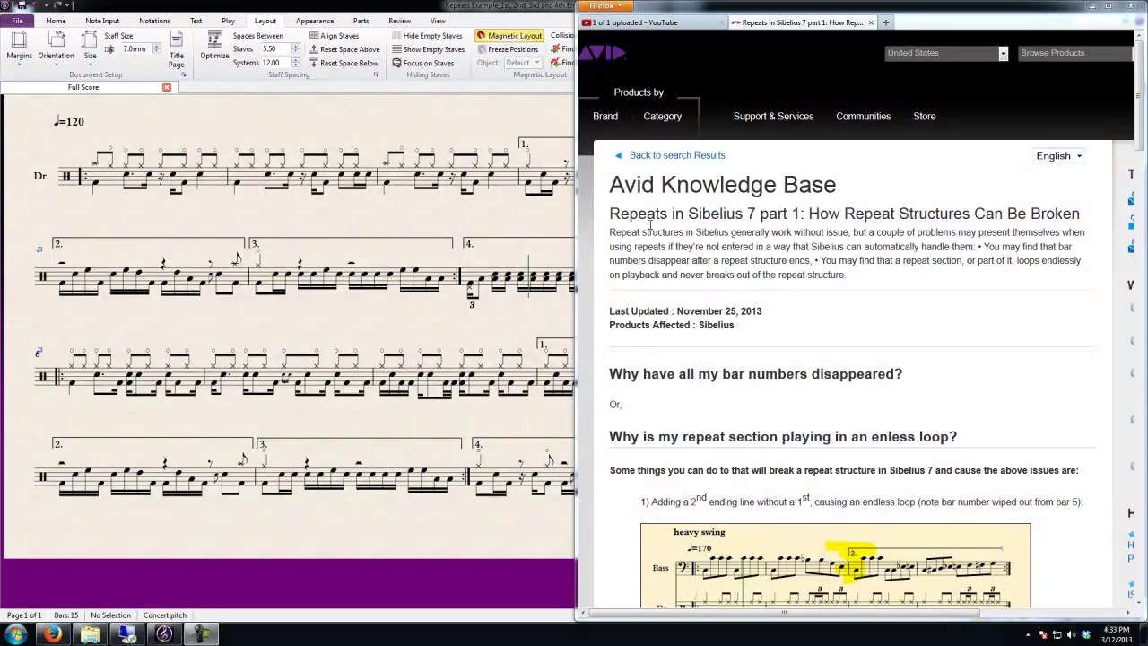
# Step: Highlight the article title, then scroll to section 3 on 1st/2nd/3rd endings in one repeat
pyautogui.moveTo(614, 214); pyautogui.dragTo(794, 215)
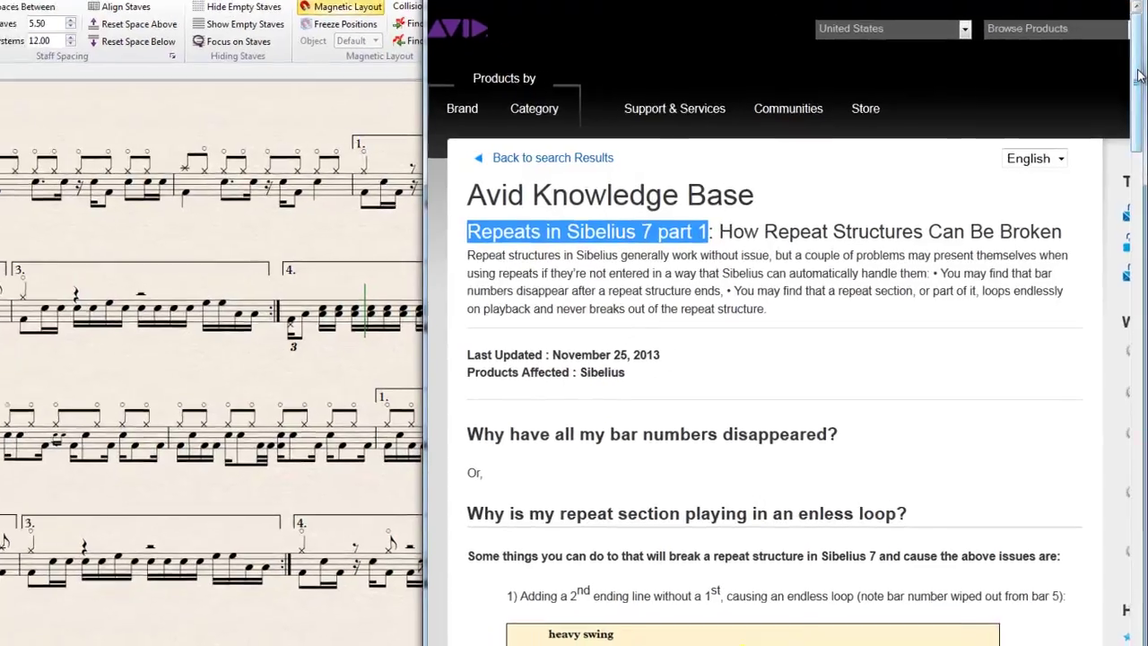
pyautogui.moveTo(1139, 76); pyautogui.dragTo(1139, 411)
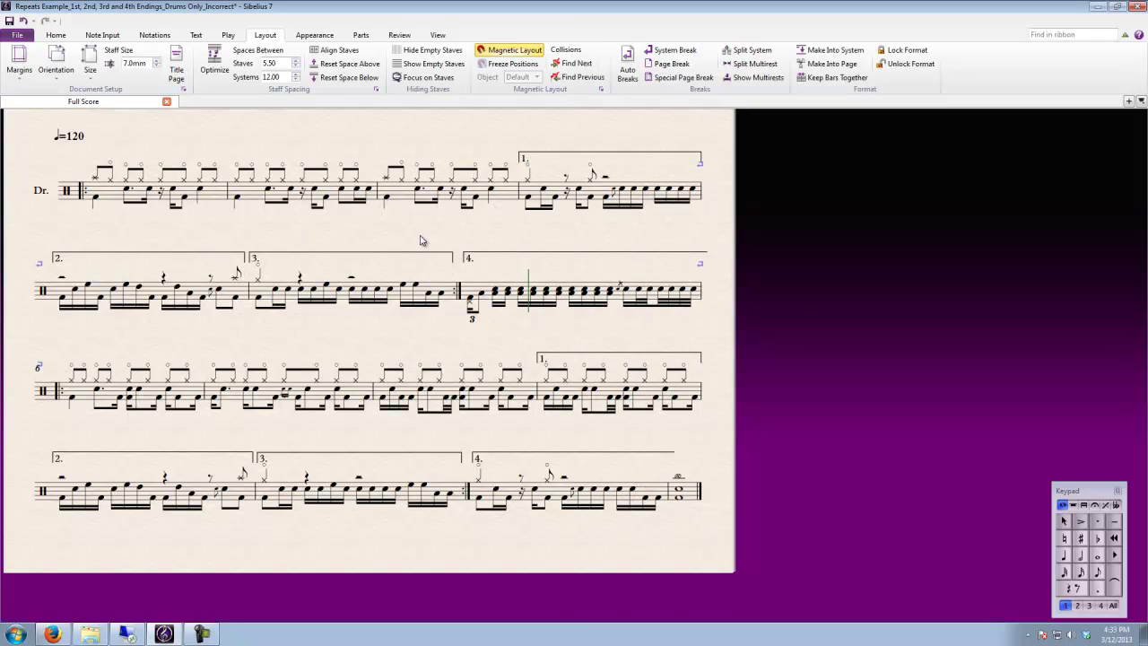
# Step: Inspect the 1st, 2nd and 3rd ending lines, bars 1–3rd ending, and the repeat barline before the 4th ending
pyautogui.click(455, 254)
pyautogui.click(565, 143)
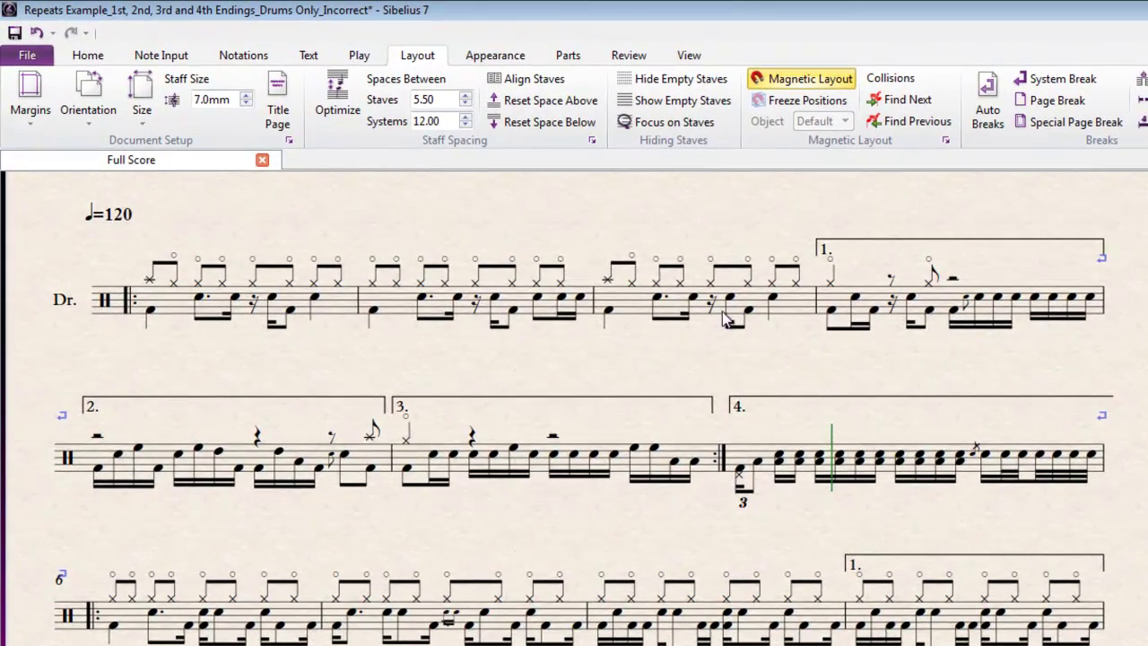
pyautogui.click(957, 240)
pyautogui.click(258, 400)
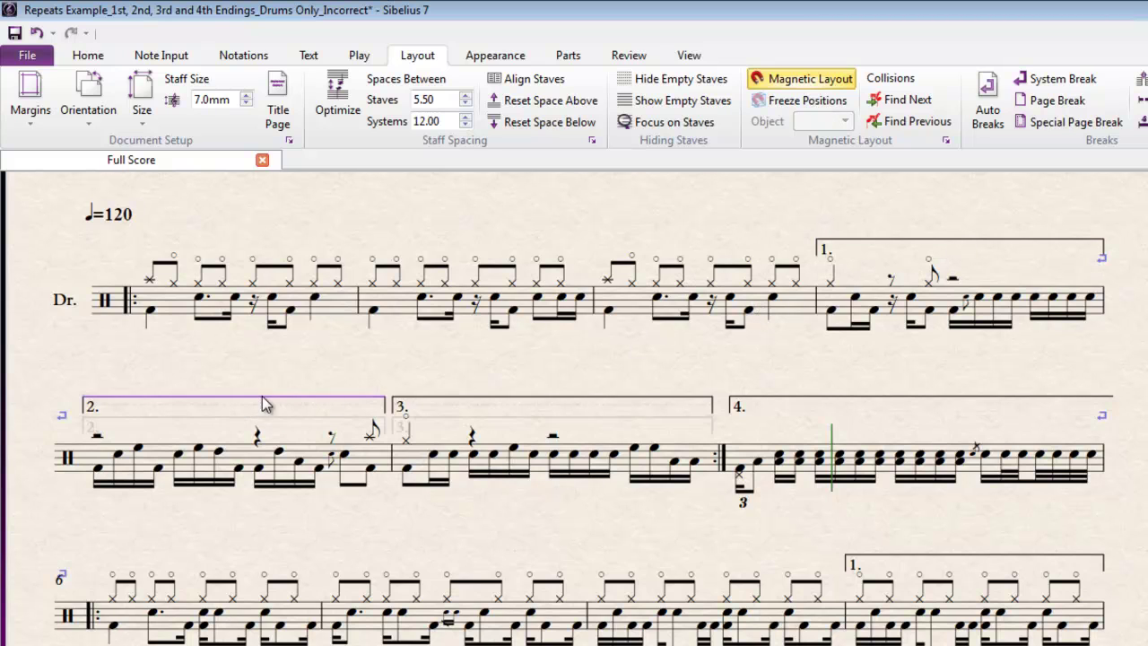
pyautogui.click(481, 398)
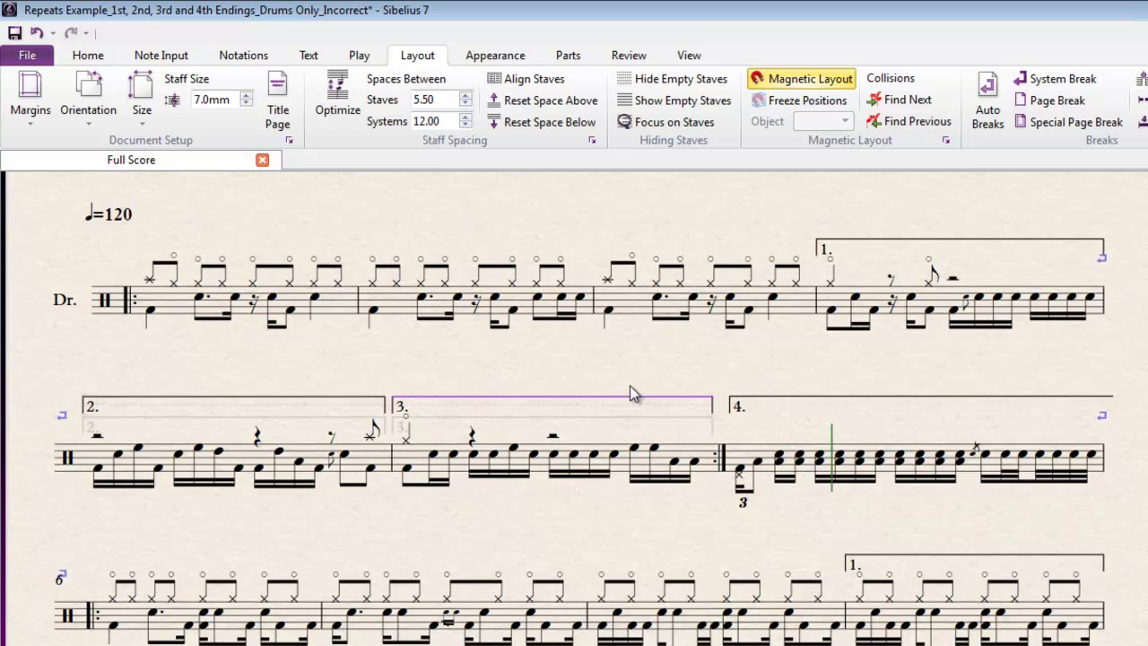
pyautogui.moveTo(135, 316); pyautogui.dragTo(686, 482)
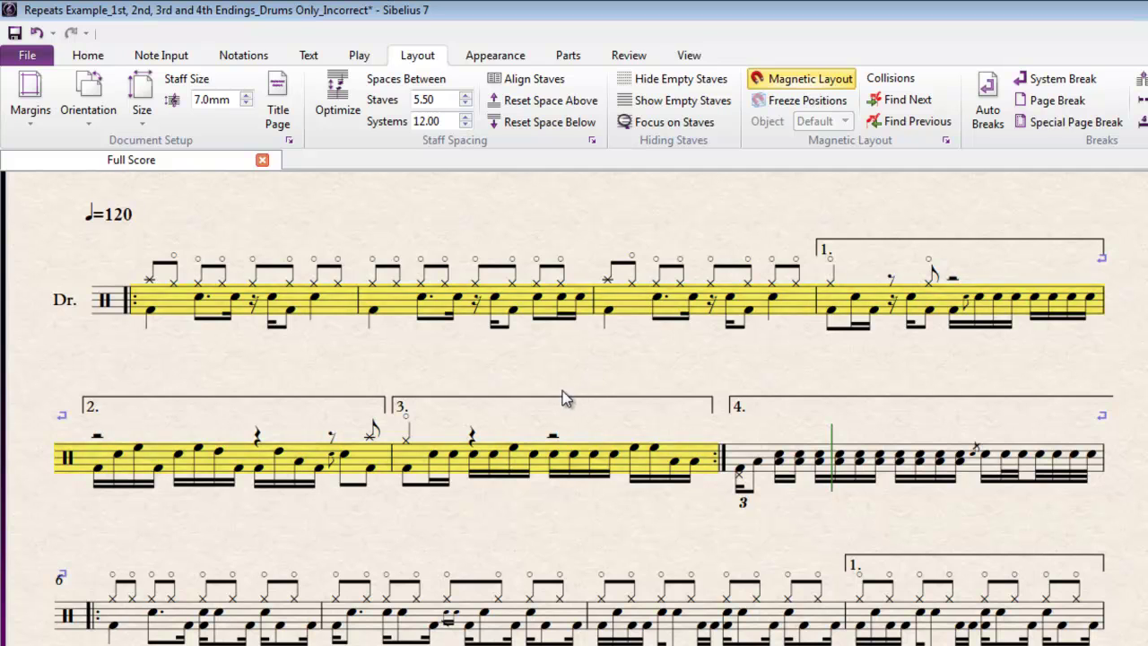
pyautogui.press('Escape')
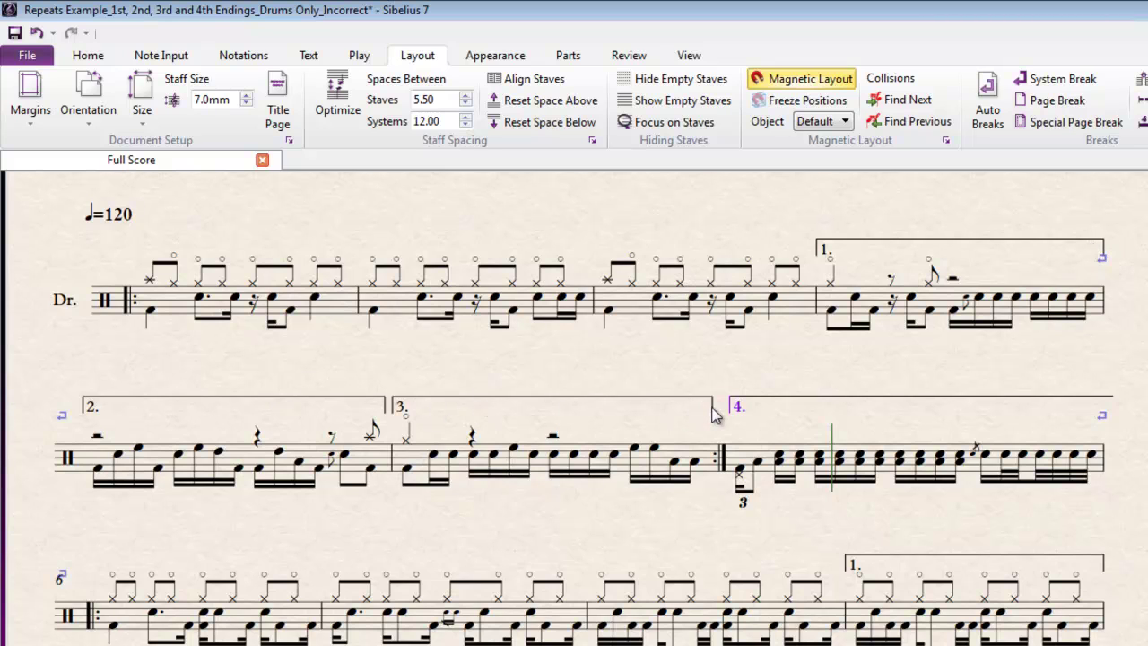
pyautogui.click(682, 386)
pyautogui.click(723, 458)
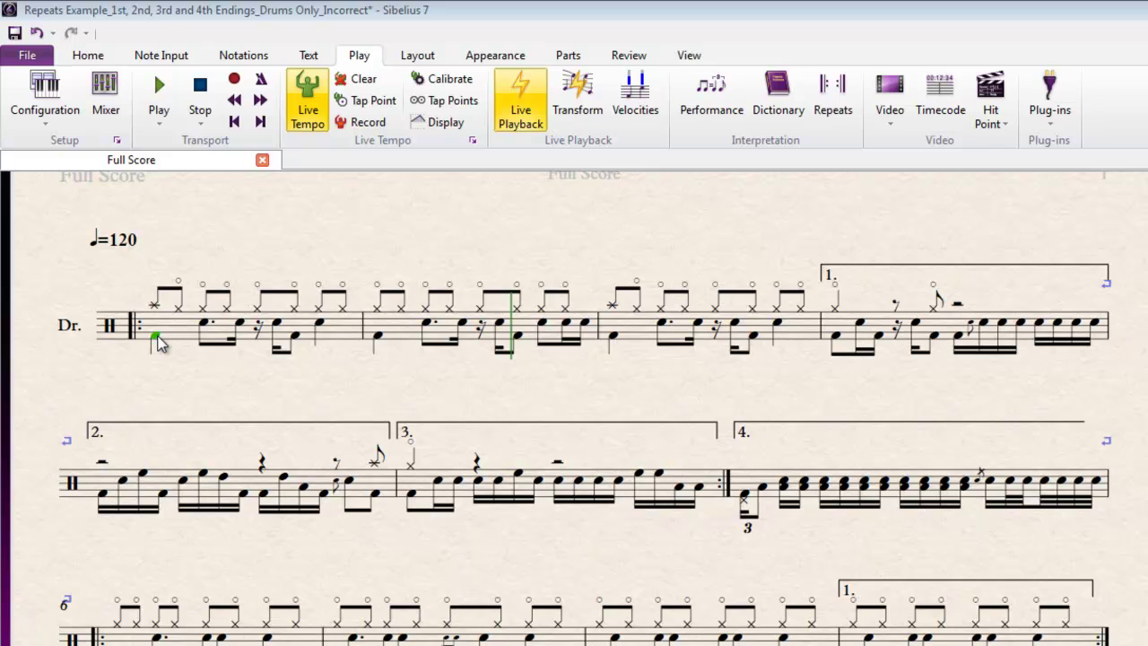
# Step: Play back from the first system and stop after it jumps from the 1st to the 4th ending
pyautogui.moveTo(157, 345)
pyautogui.mouseDown()
pyautogui.moveTo(1093, 339)
pyautogui.moveTo(738, 483)
pyautogui.moveTo(750, 503)
pyautogui.moveTo(1088, 483)
pyautogui.mouseUp()
pyautogui.press('p')
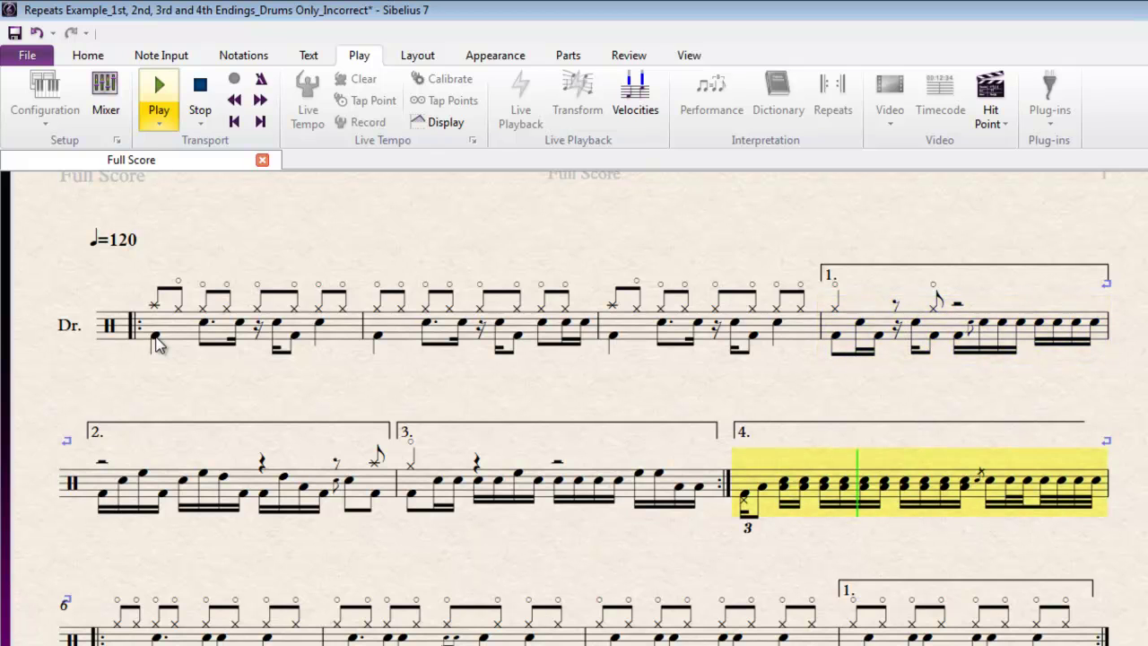
pyautogui.press('space')
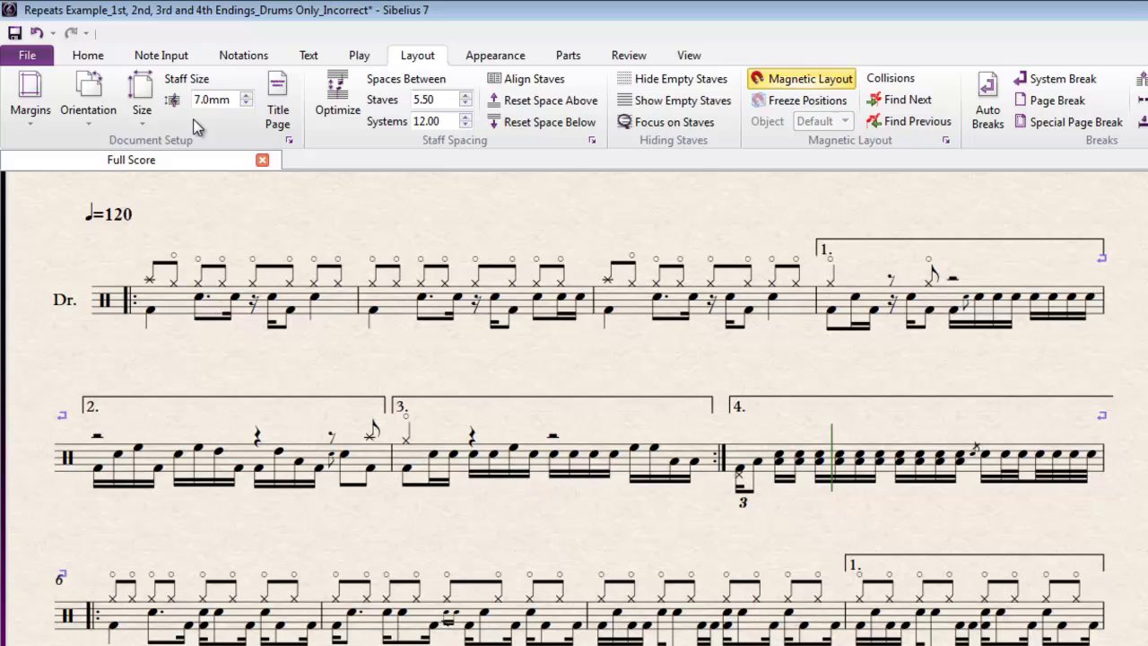
# Step: Make the barline before the 3rd ending and the 1st ending's final barline End Repeat barlines
pyautogui.click(243, 55)
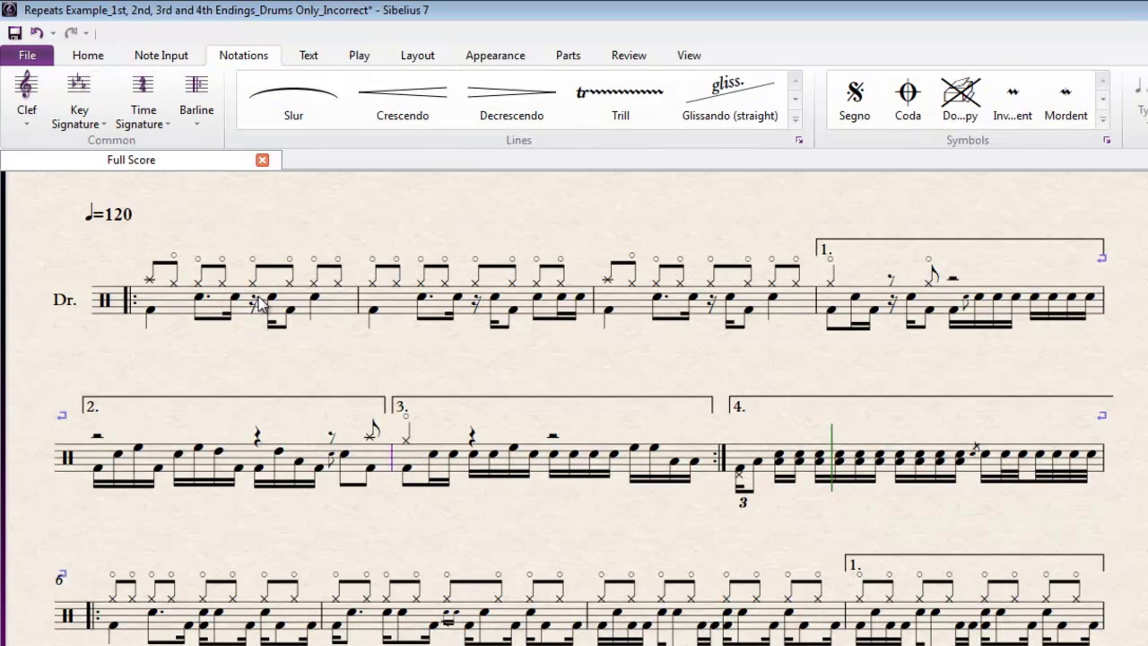
pyautogui.click(197, 115)
pyautogui.click(320, 173)
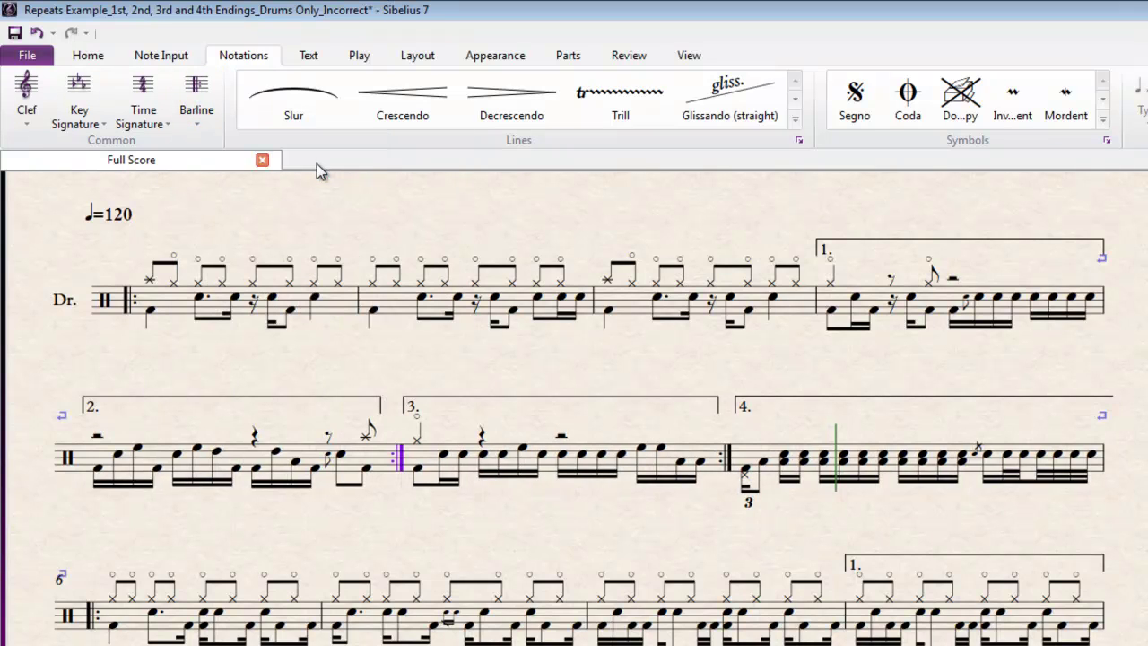
pyautogui.press('Escape')
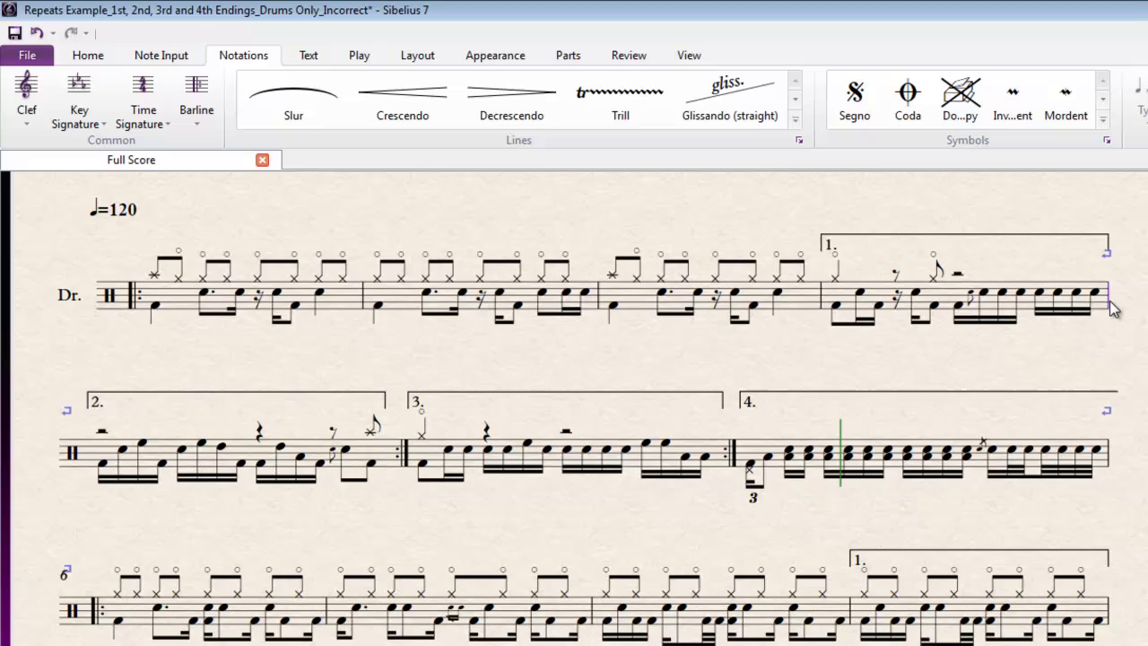
pyautogui.click(197, 94)
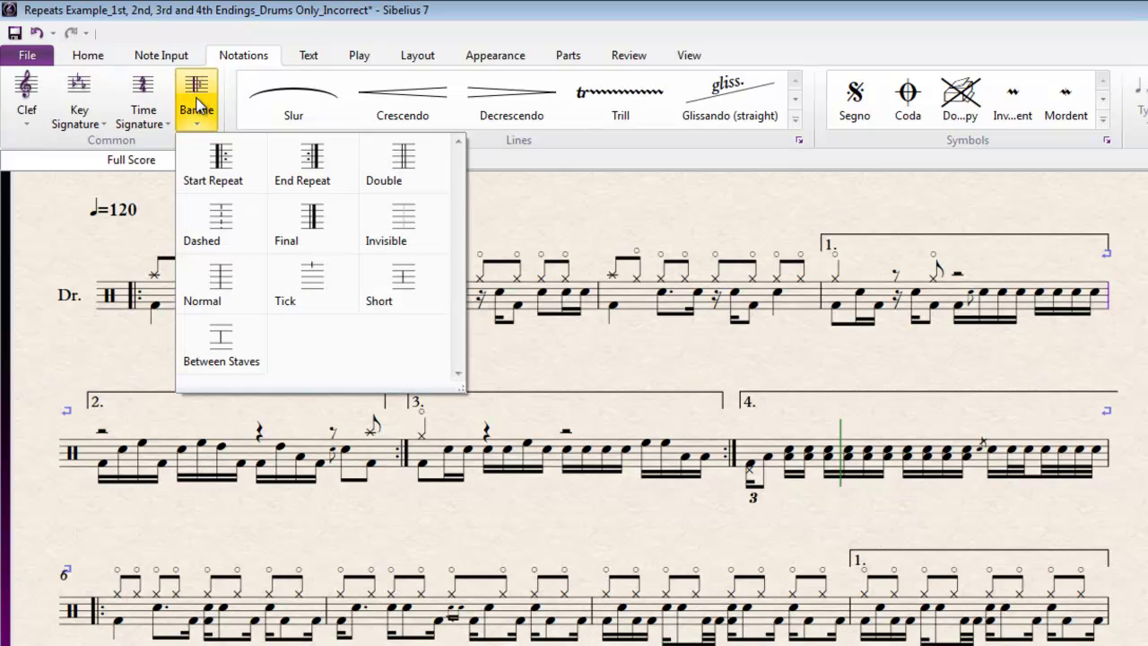
pyautogui.click(315, 171)
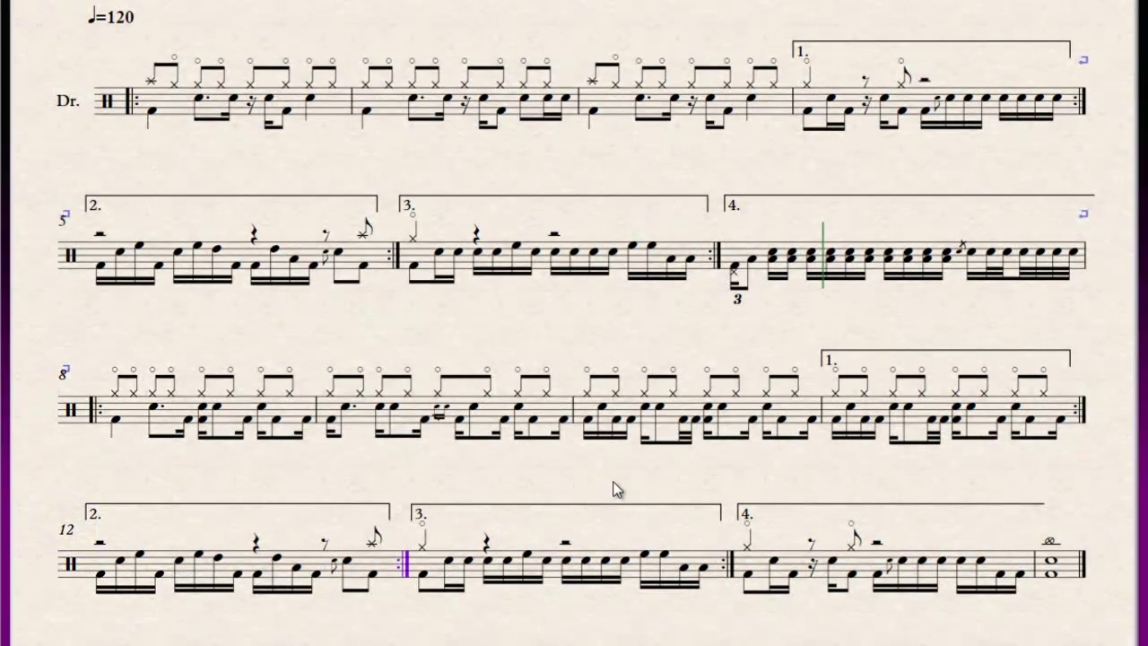
# Step: Check the bar under the 1st ending and the end-repeat barline closing it
pyautogui.click(616, 488)
pyautogui.click(991, 123)
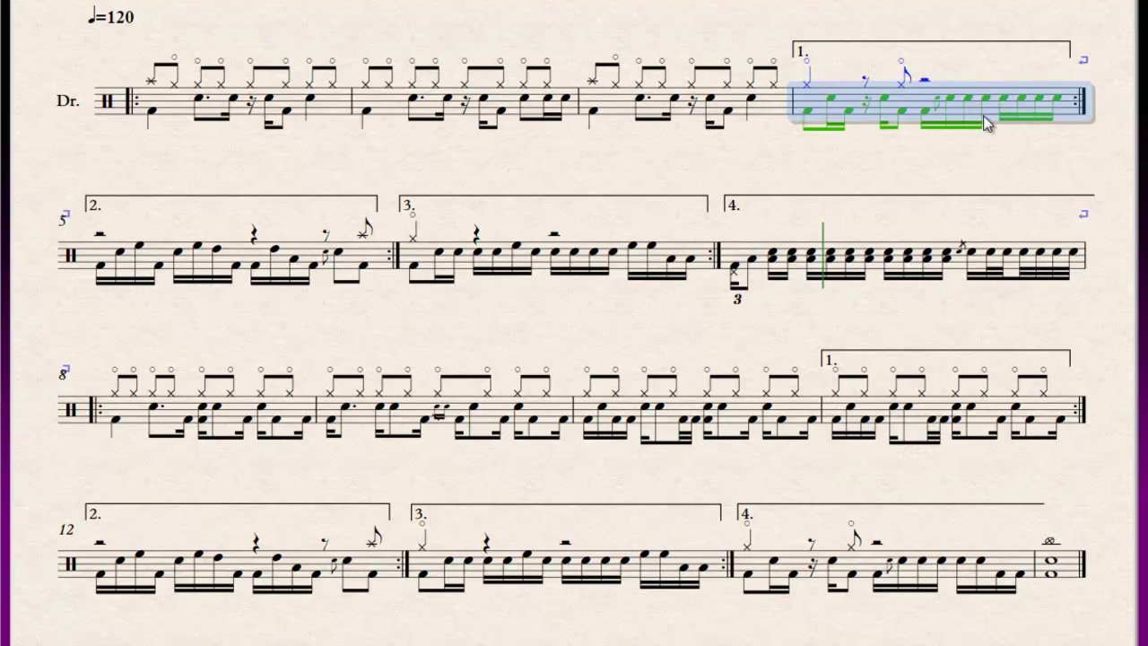
pyautogui.click(1081, 103)
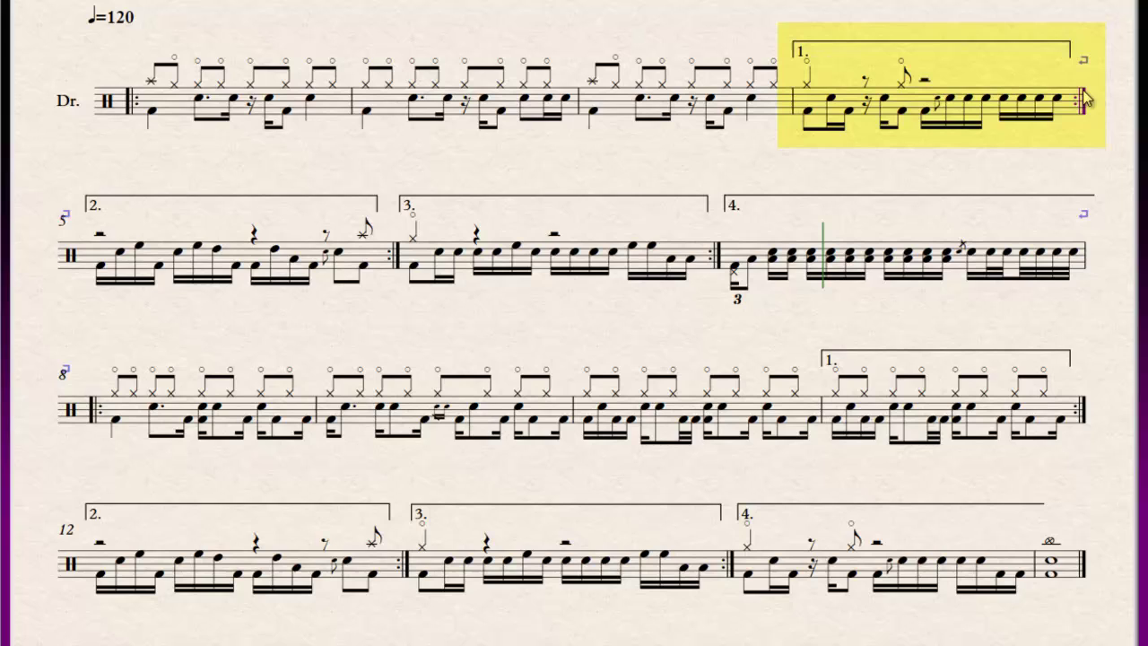
pyautogui.click(933, 104)
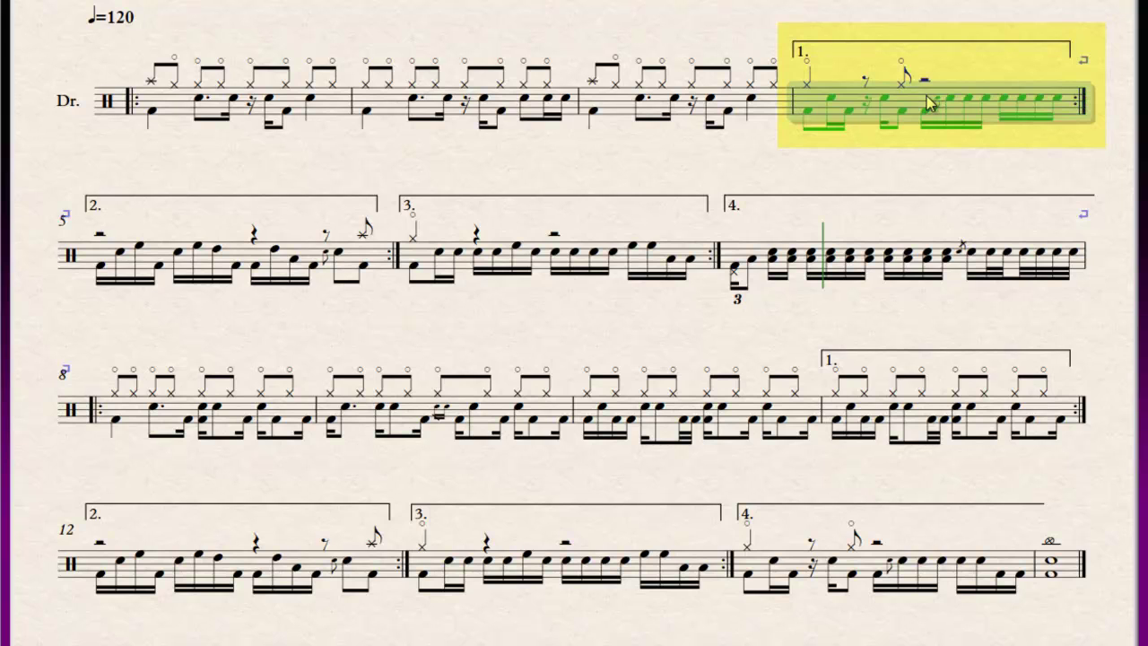
pyautogui.click(940, 47)
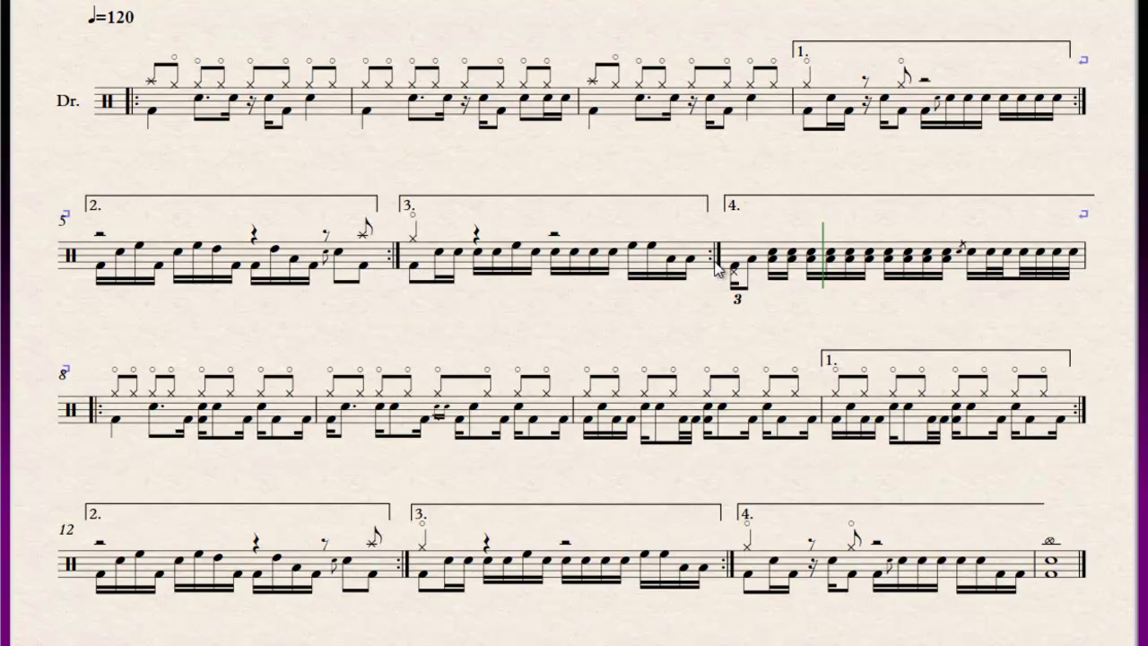
# Step: Select the opening bars, the 3rd ending's end-repeat barline and the 4th ending bar to view pass settings
pyautogui.click(948, 115)
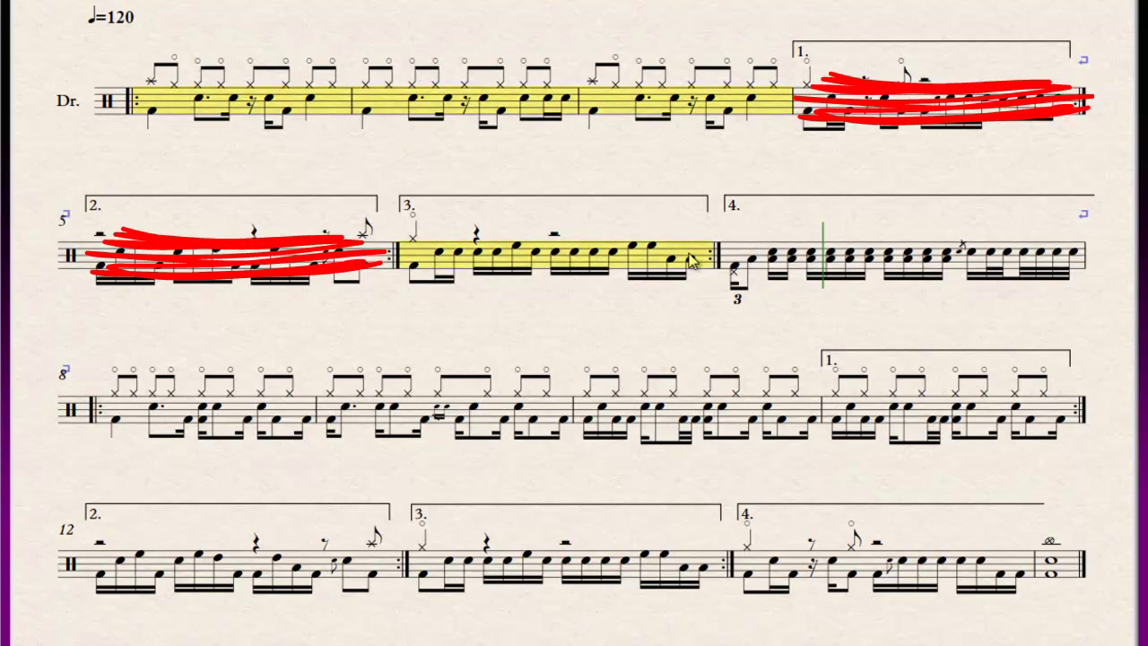
pyautogui.click(717, 251)
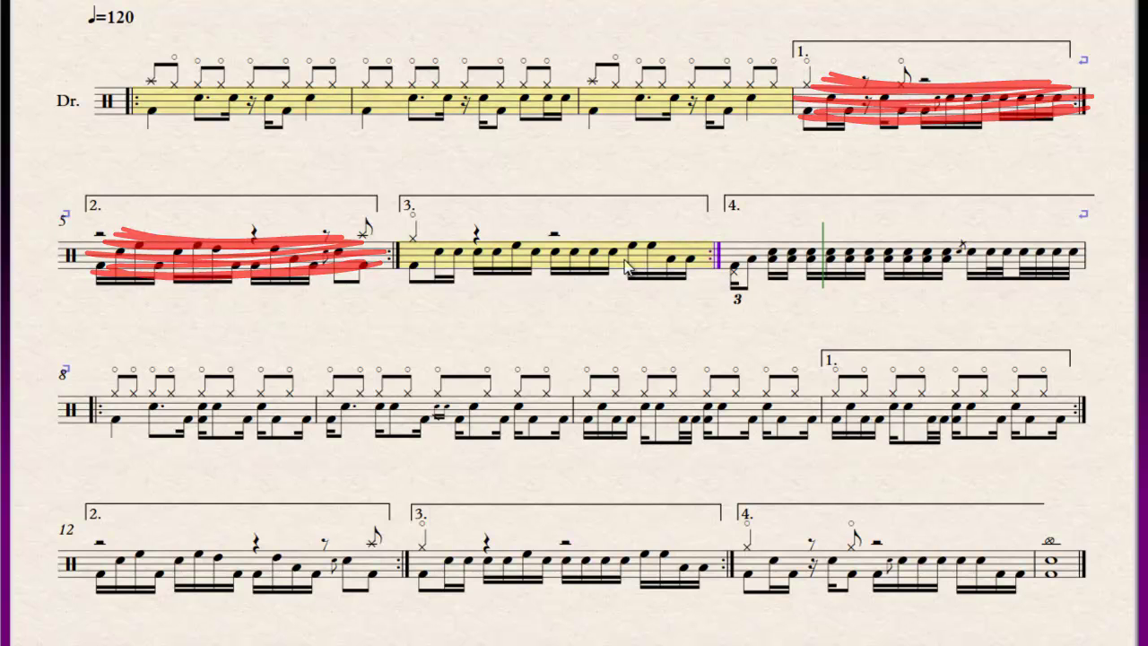
pyautogui.press('Escape')
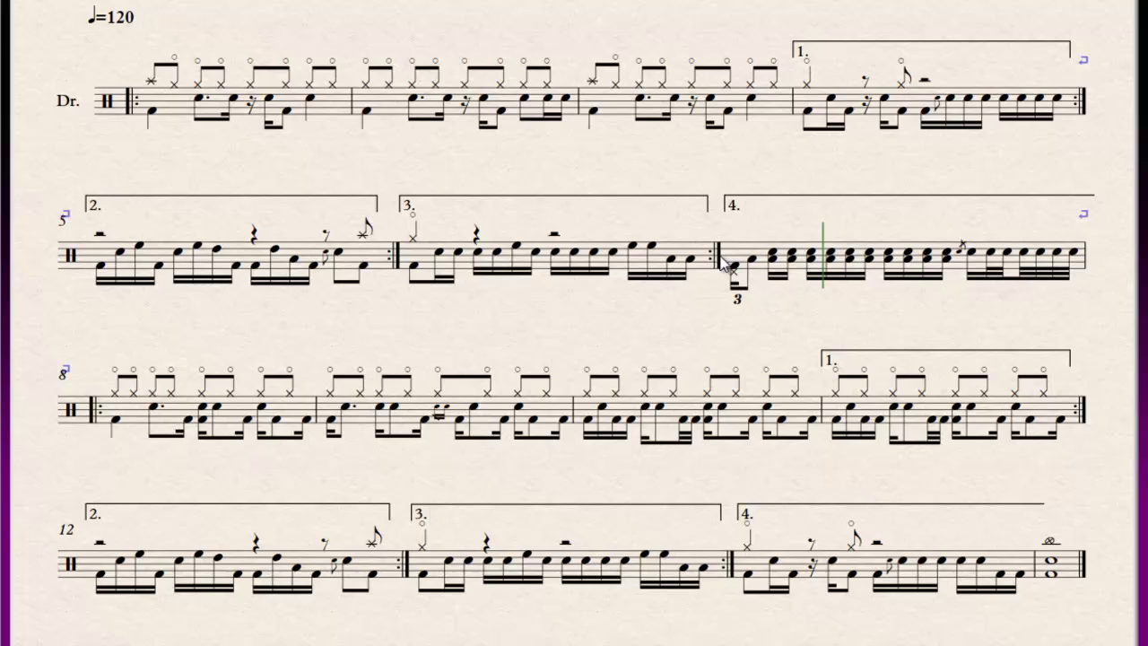
pyautogui.click(866, 254)
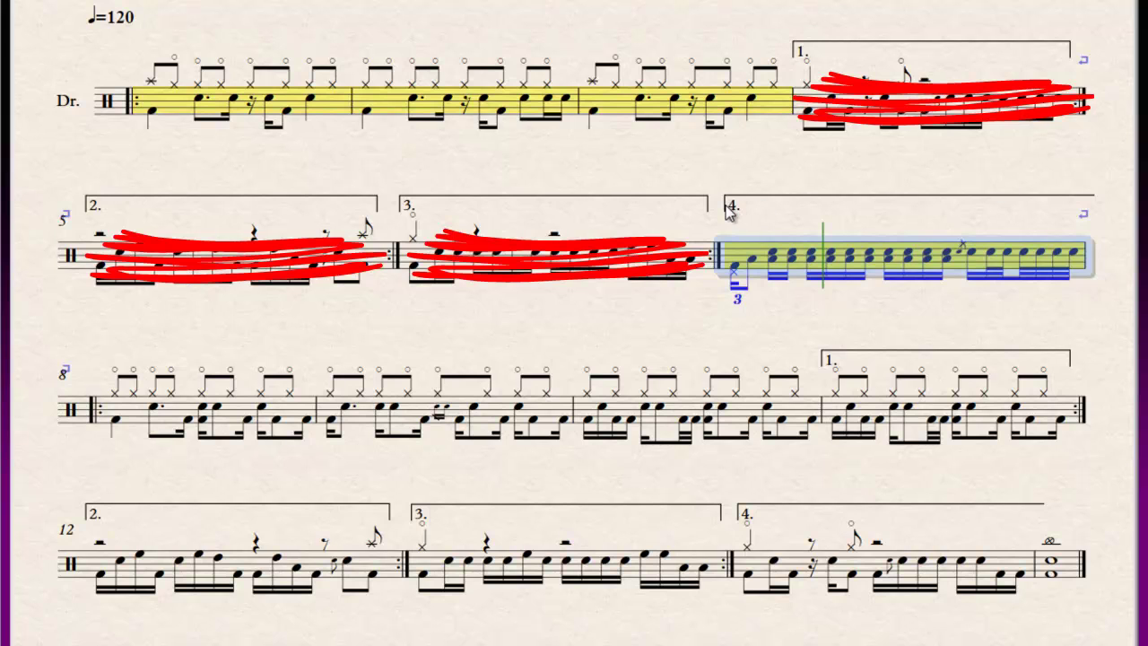
pyautogui.click(779, 165)
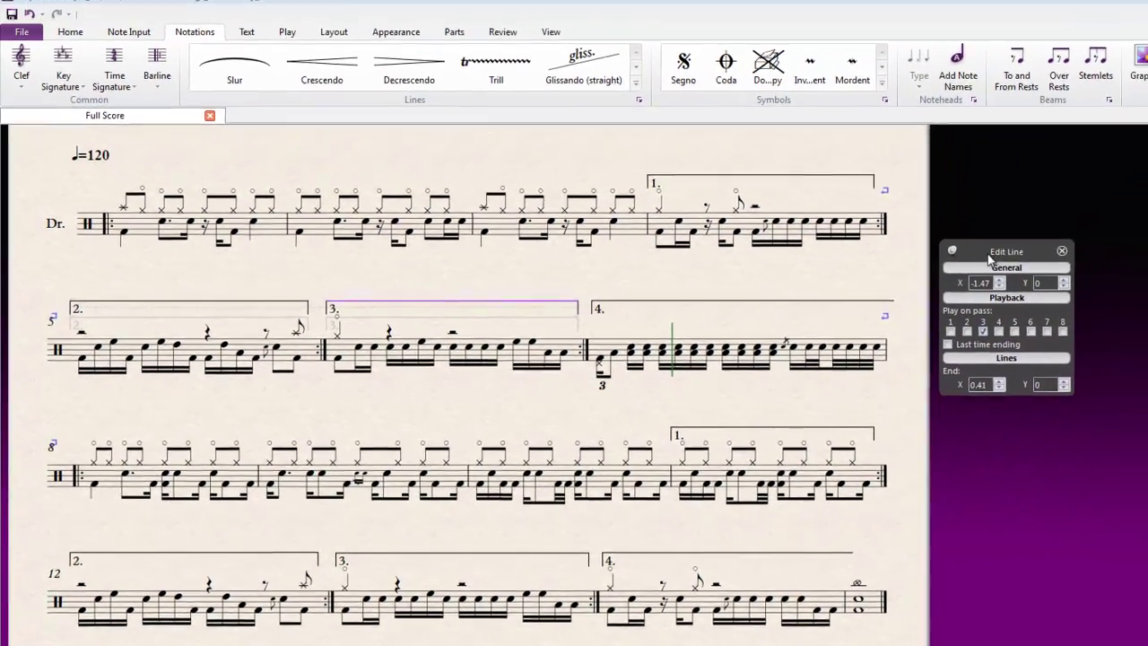
# Step: Move the Inspector near the endings and check the 1st and 2nd endings' Play on pass settings
pyautogui.moveTo(989, 259); pyautogui.dragTo(464, 157)
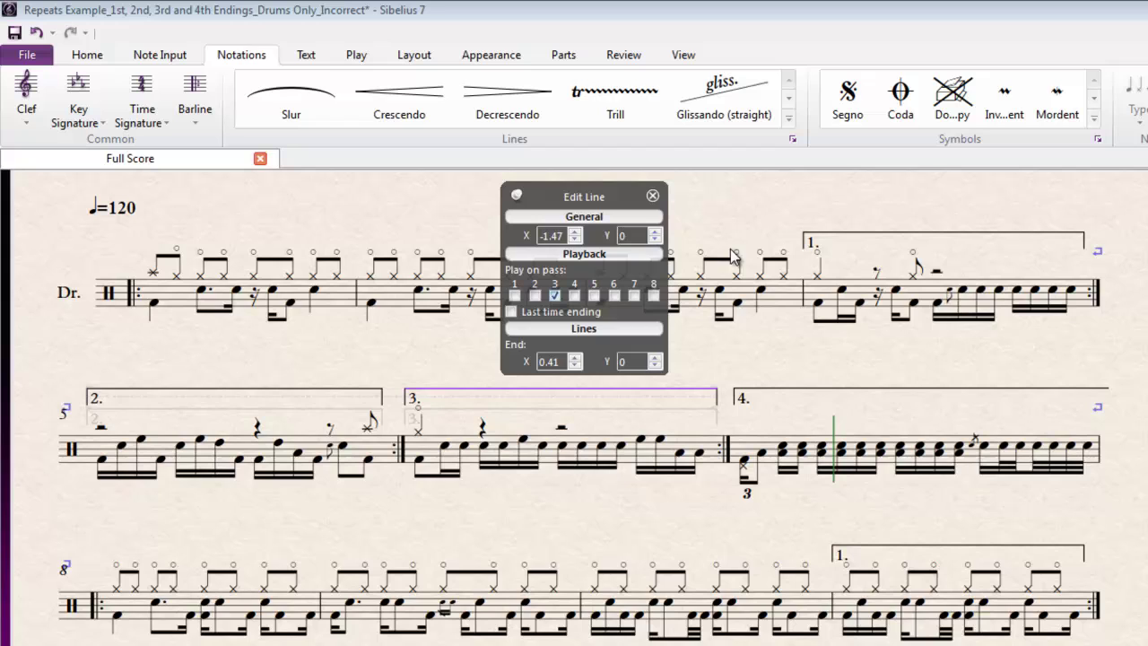
pyautogui.click(849, 242)
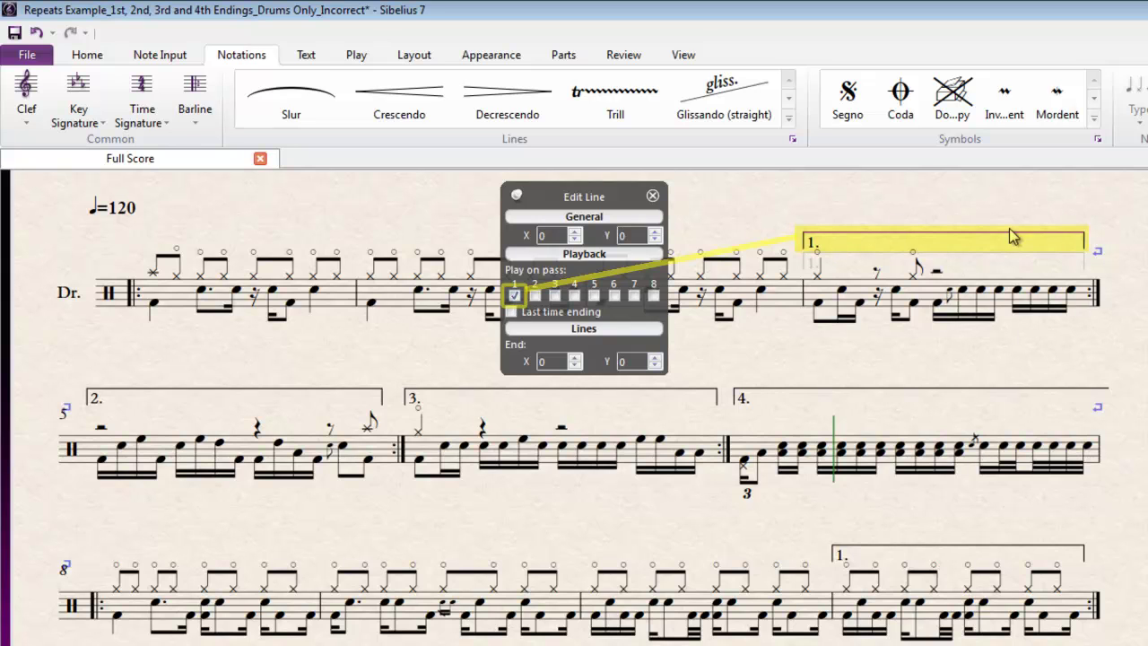
pyautogui.click(225, 394)
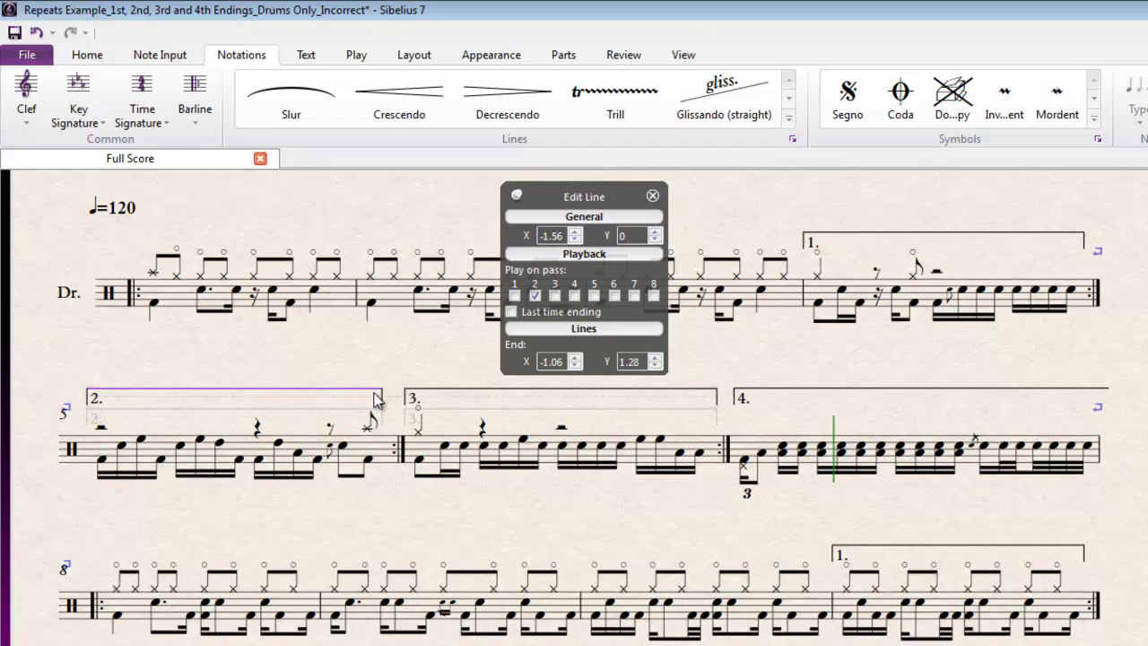
pyautogui.click(401, 452)
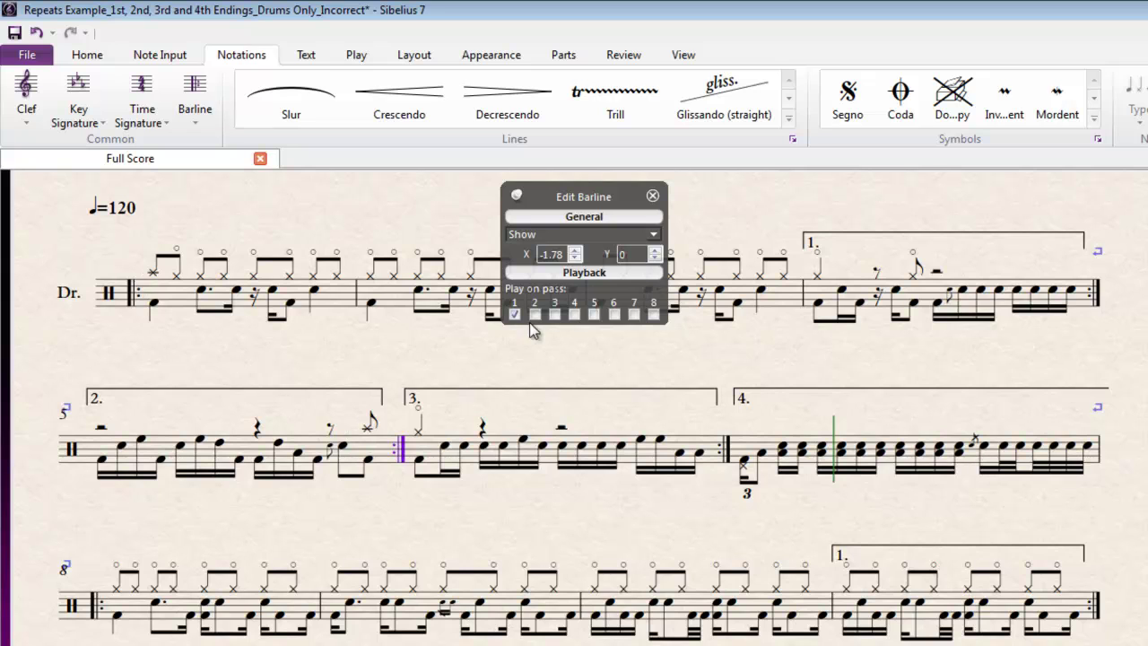
# Step: Check the 3rd ending line's Play on pass setting and the end-repeat barline after it
pyautogui.click(418, 415)
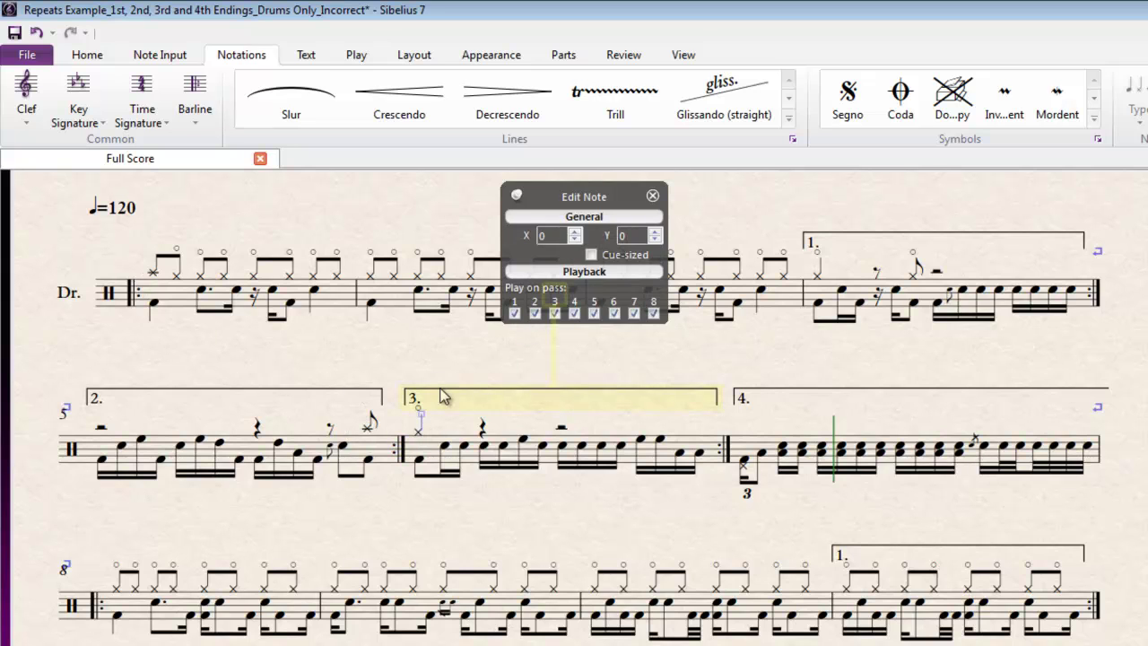
pyautogui.click(443, 398)
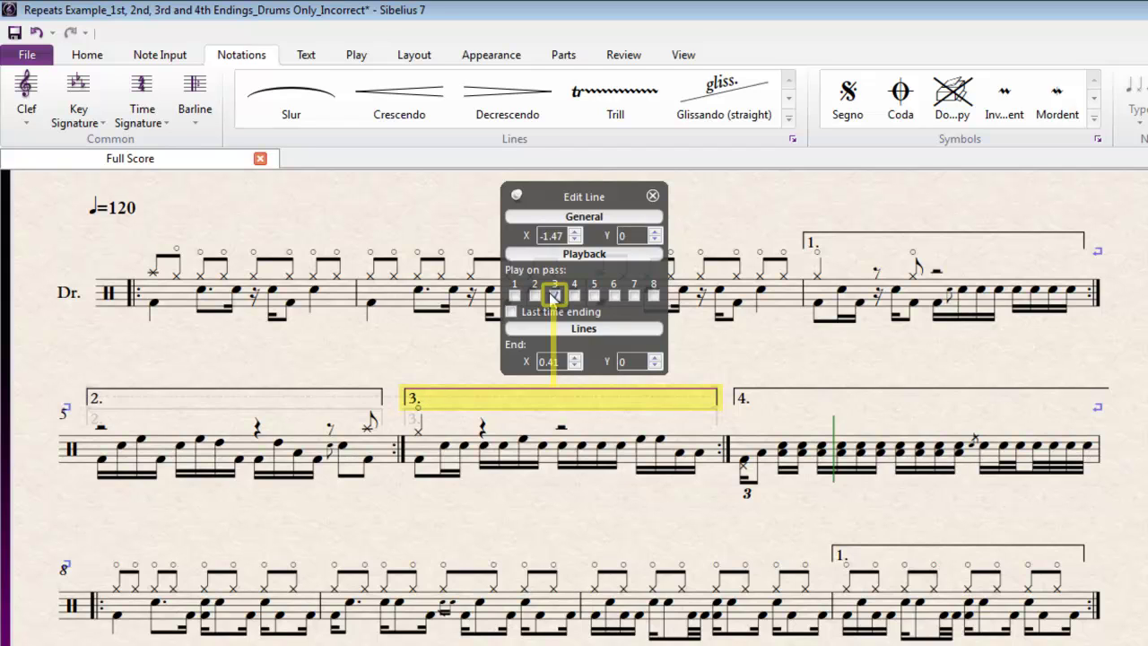
pyautogui.click(727, 456)
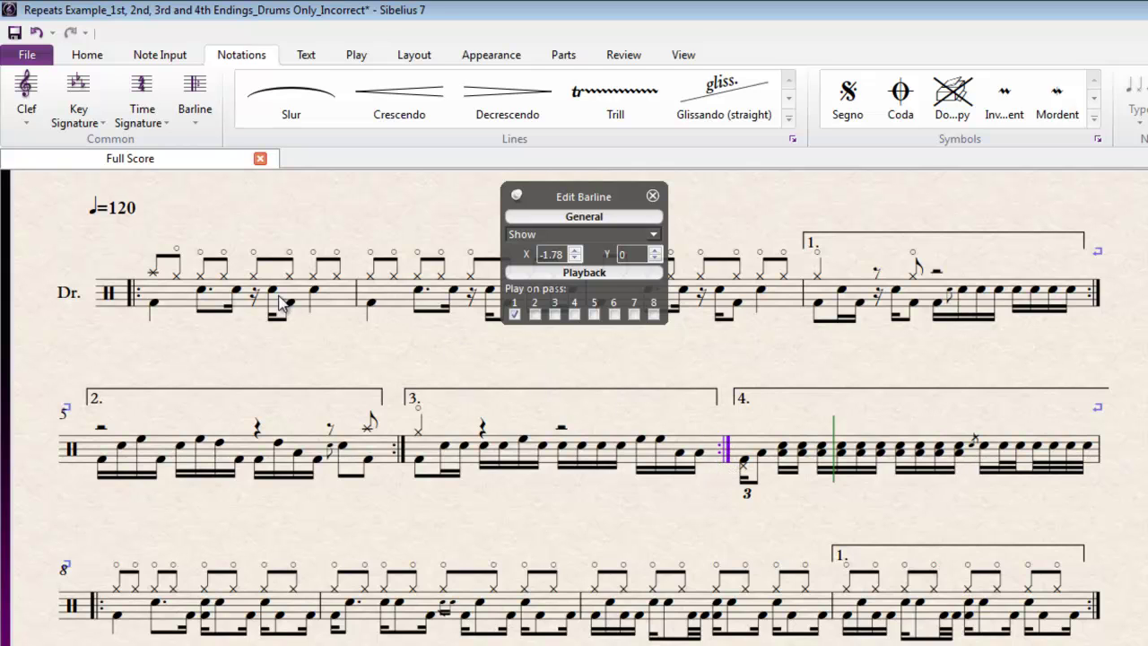
pyautogui.click(580, 363)
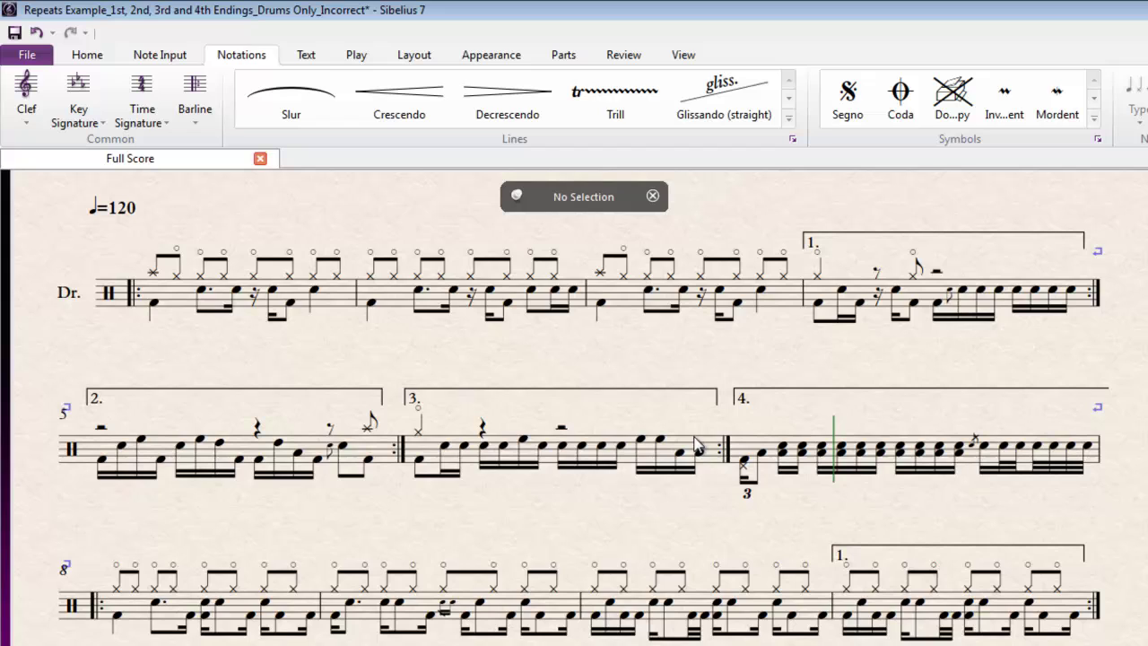
# Step: Shorten the 4th ending line's right end (End X 1.44 to -1.03) and close the Inspector
pyautogui.click(764, 389)
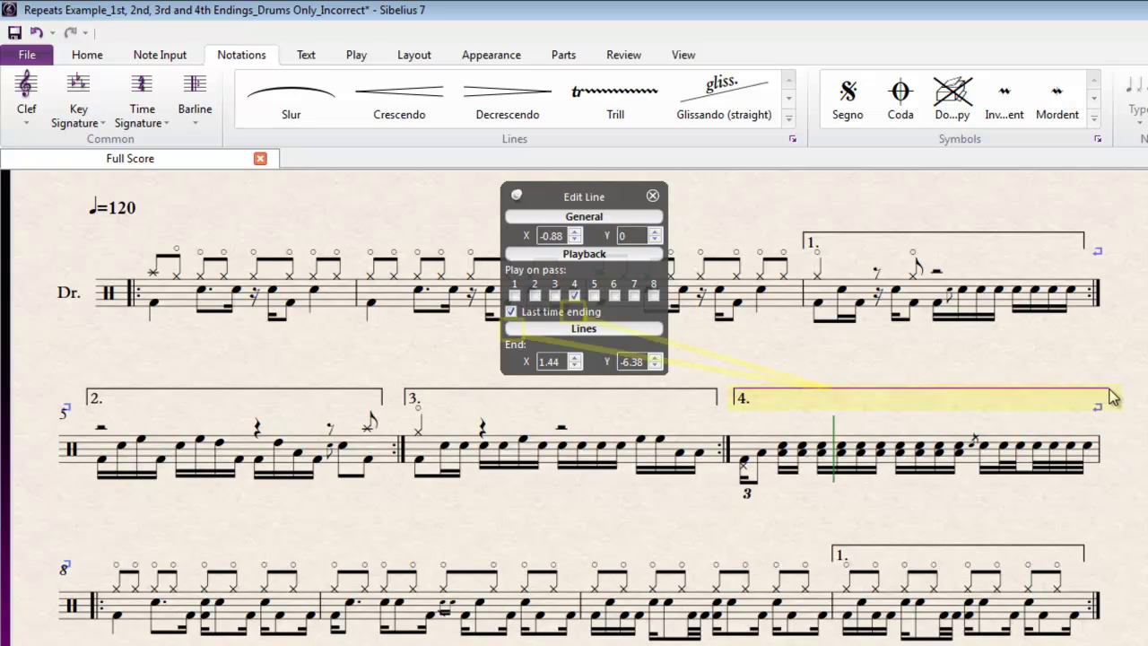
pyautogui.moveTo(1112, 398); pyautogui.dragTo(1063, 392)
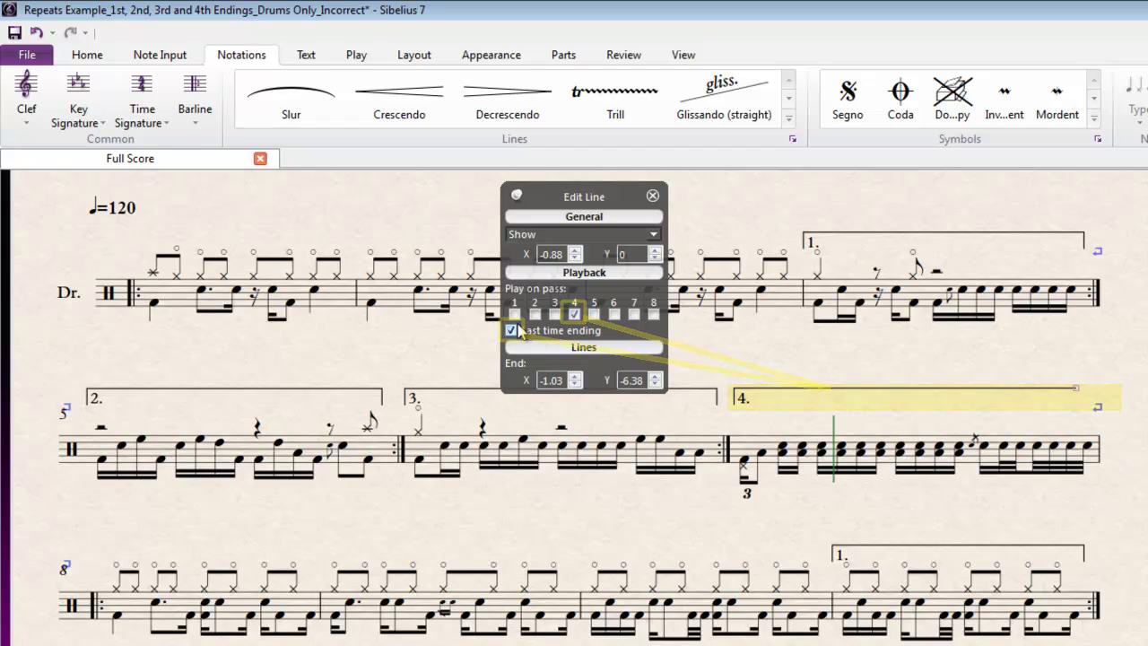
pyautogui.press('Escape')
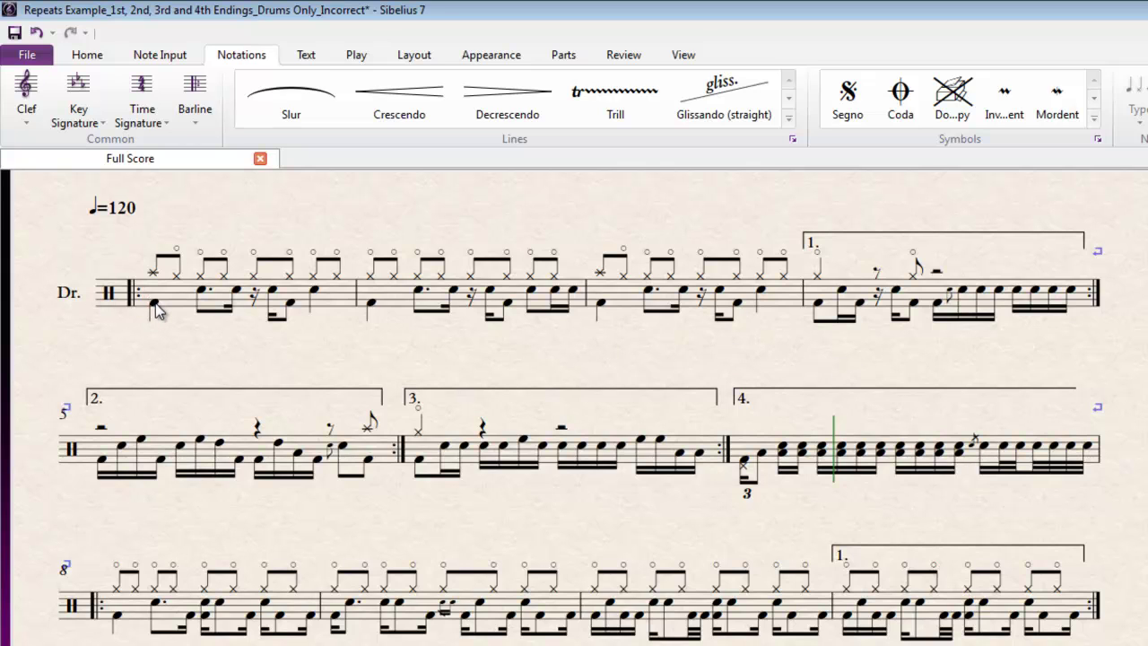
# Step: Play the corrected score from bar 1's first note, then deselect the bass-drum note
pyautogui.press('p')
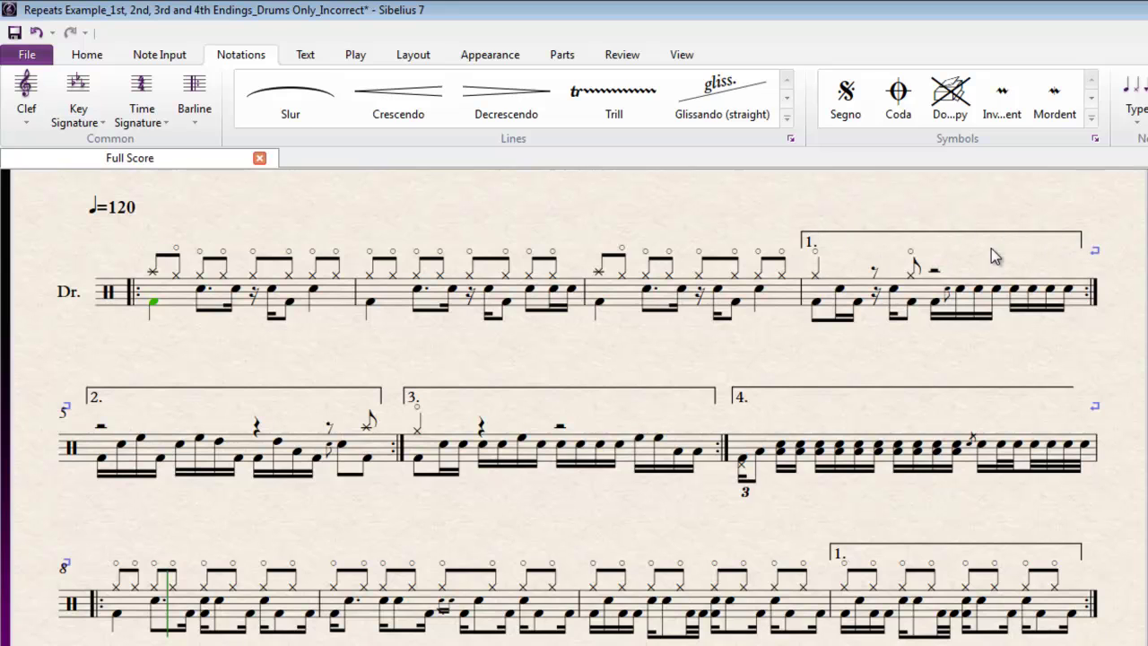
pyautogui.click(183, 356)
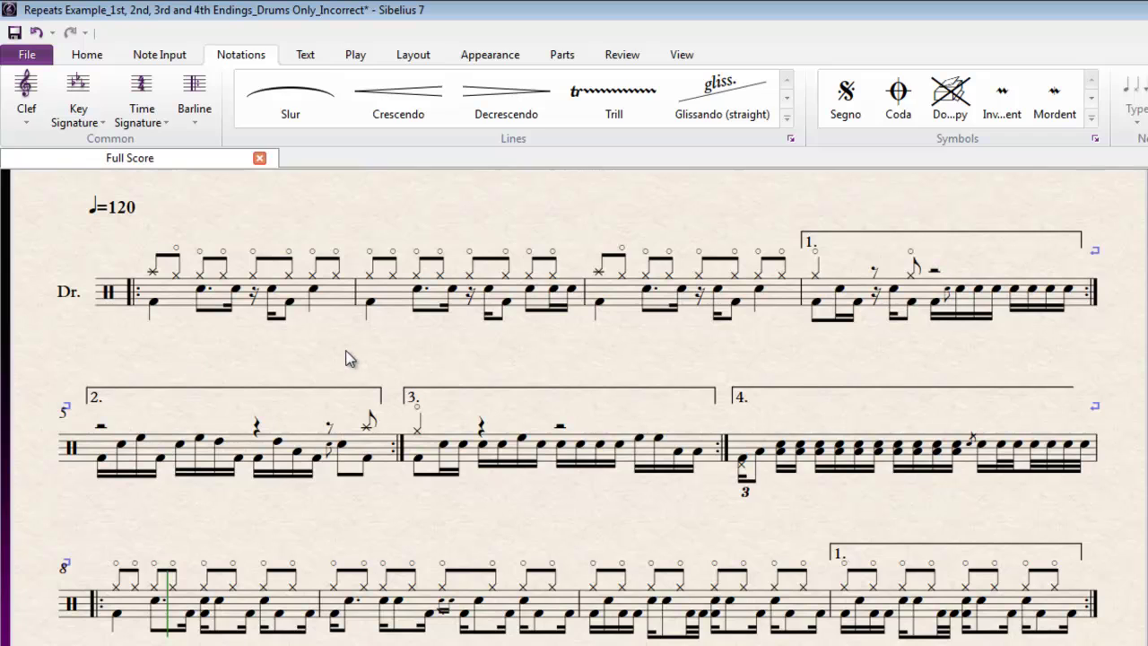